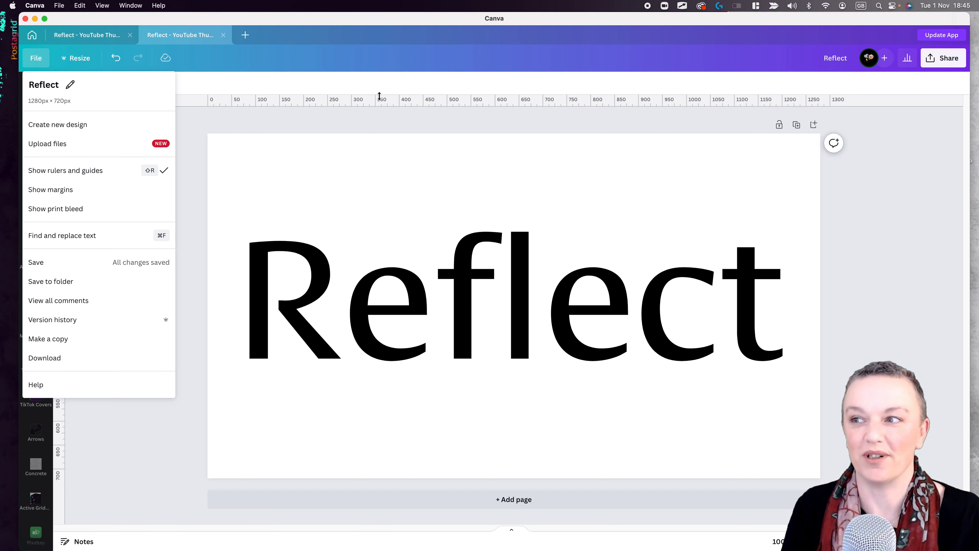
# Set the Reflect text to the Alike font and place a horizontal guide along the baseline of its letters.
pyautogui.moveTo(379, 95); pyautogui.dragTo(453, 359)
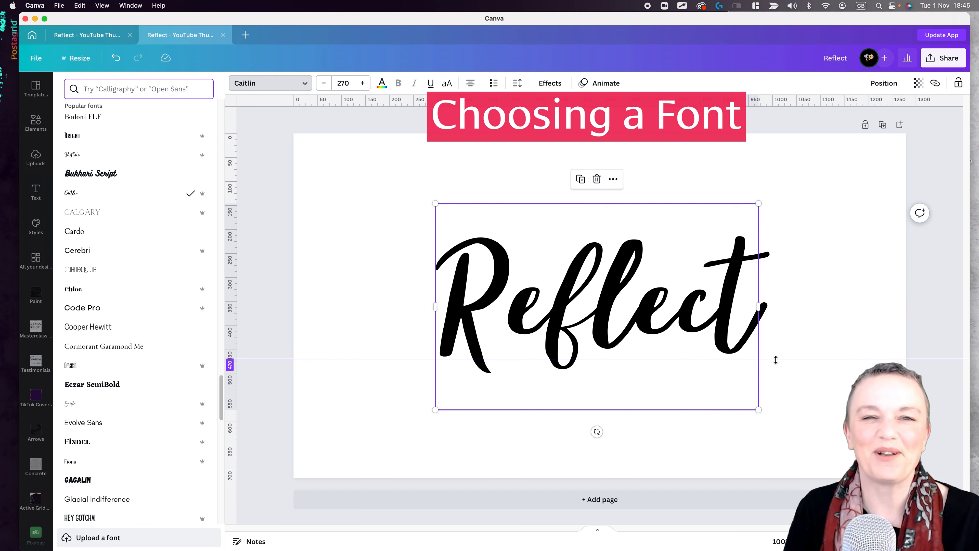
pyautogui.moveTo(775, 351); pyautogui.dragTo(774, 334)
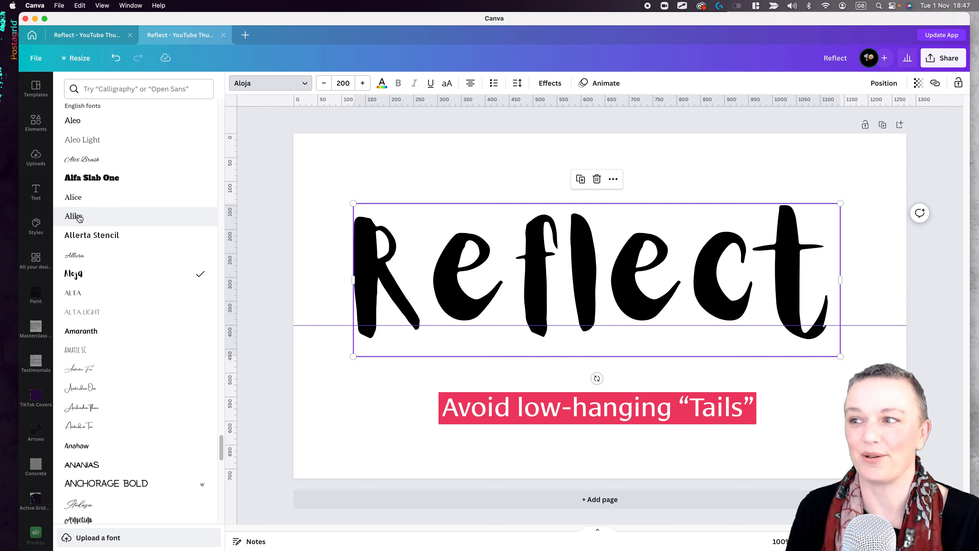
pyautogui.click(79, 216)
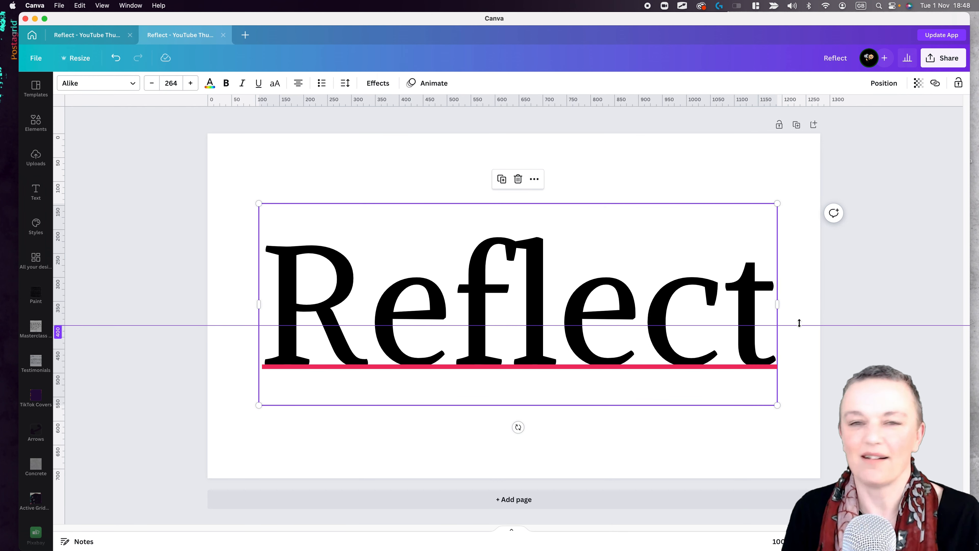
pyautogui.moveTo(799, 322); pyautogui.dragTo(798, 363)
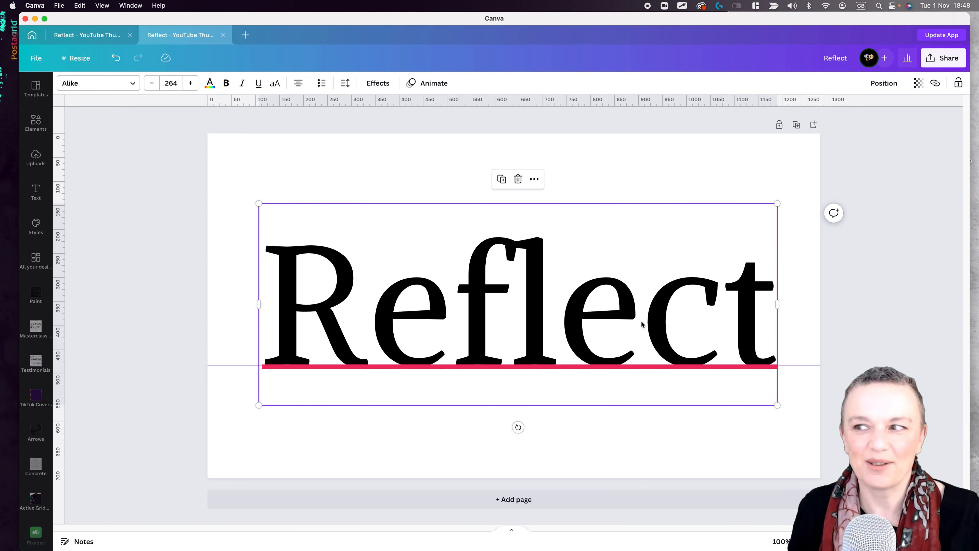
pyautogui.moveTo(532, 307); pyautogui.dragTo(529, 305)
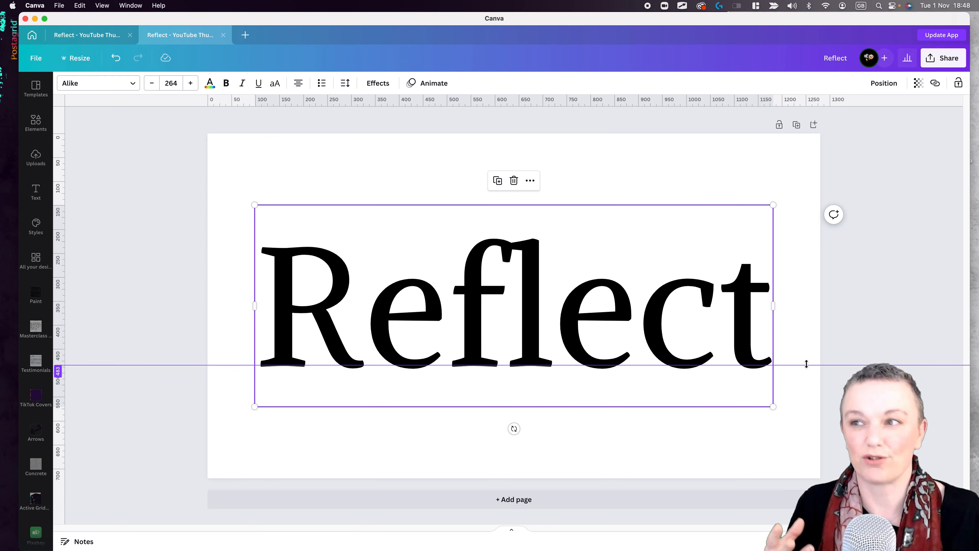
pyautogui.moveTo(806, 365); pyautogui.dragTo(806, 365)
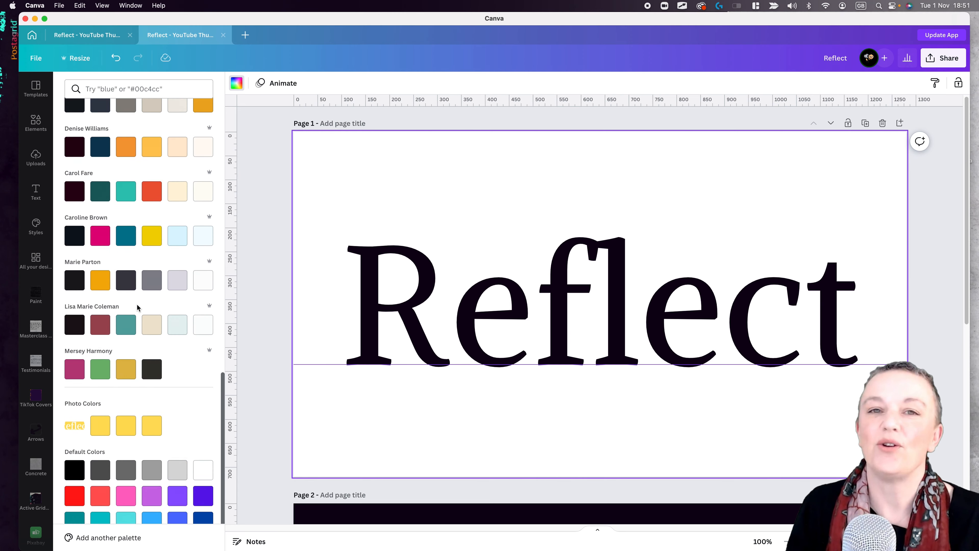
# Change the page 1 background to yellow and recolor the Reflect text white.
pyautogui.scroll(-2, 138, 307)
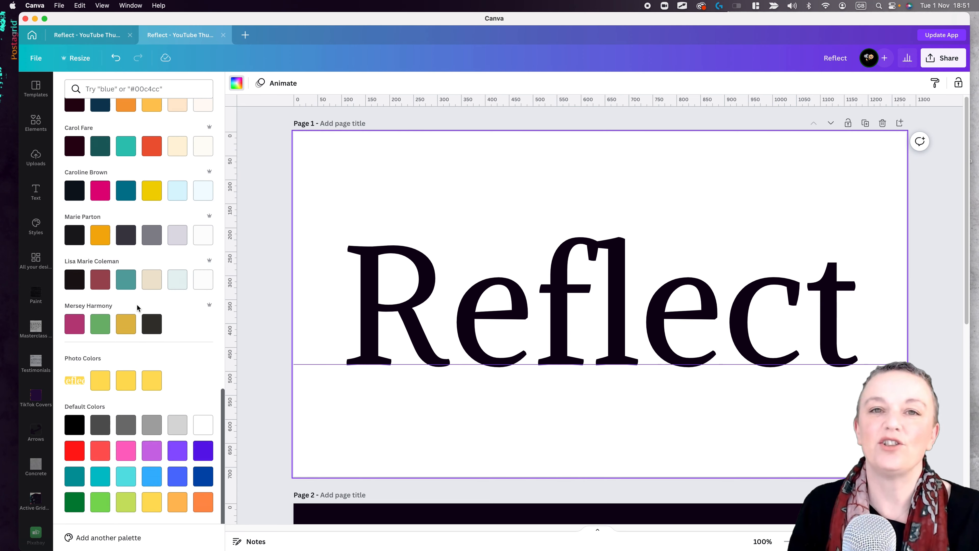
pyautogui.click(156, 509)
pyautogui.click(470, 280)
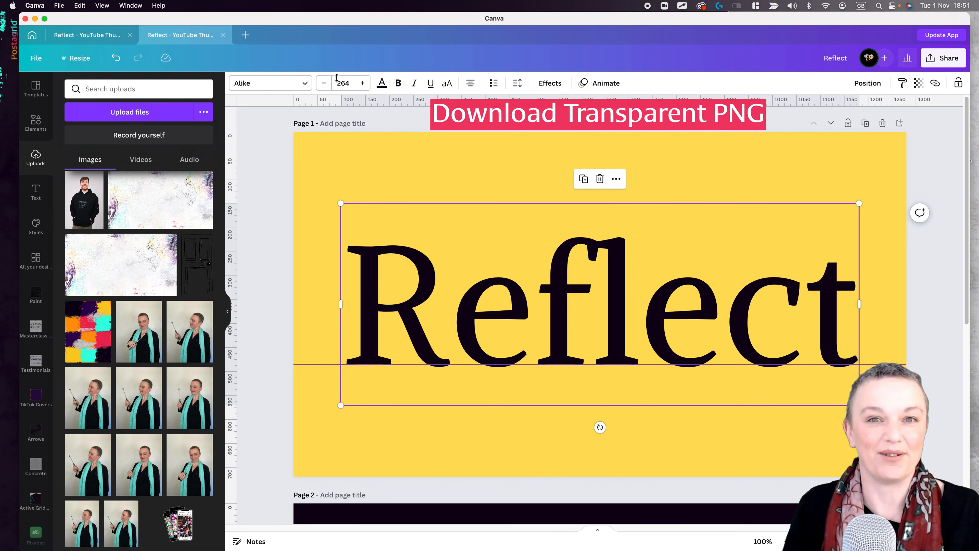
pyautogui.click(382, 83)
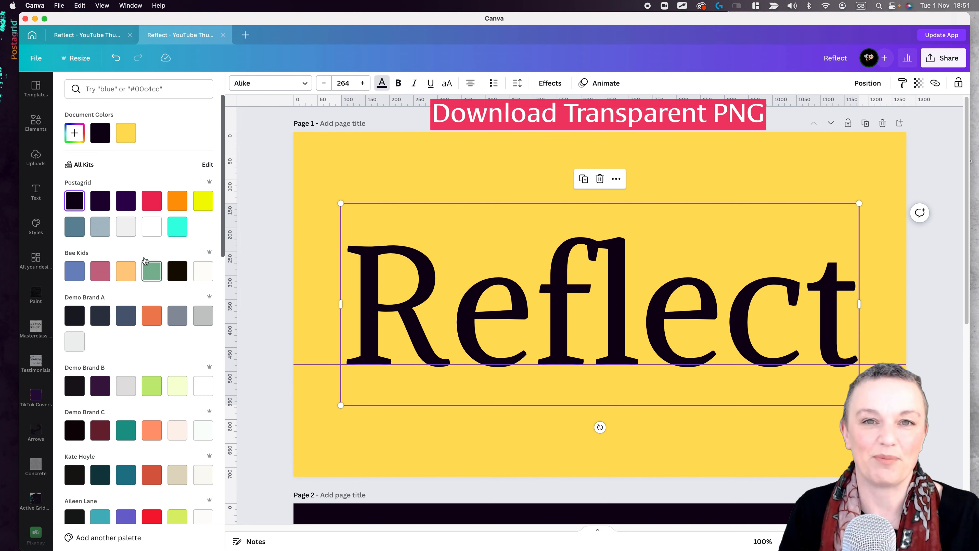
pyautogui.click(152, 228)
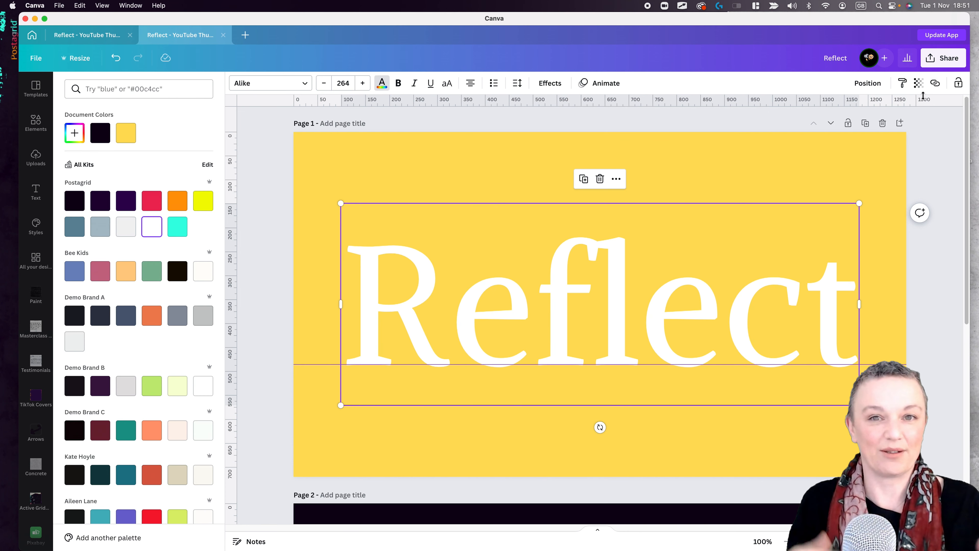
# Download the Reflect text design as a PNG with a transparent background.
pyautogui.click(943, 58)
pyautogui.click(848, 288)
pyautogui.click(948, 237)
pyautogui.click(951, 264)
pyautogui.click(950, 288)
pyautogui.click(904, 341)
pyautogui.click(867, 293)
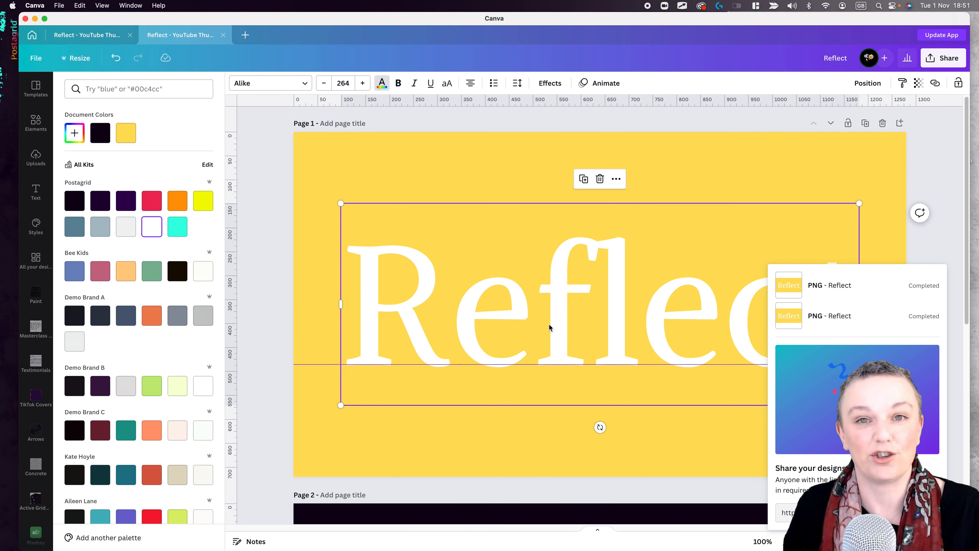
# Add a new page after page 1 and move the uploaded Reflect image into its upper area.
pyautogui.click(900, 123)
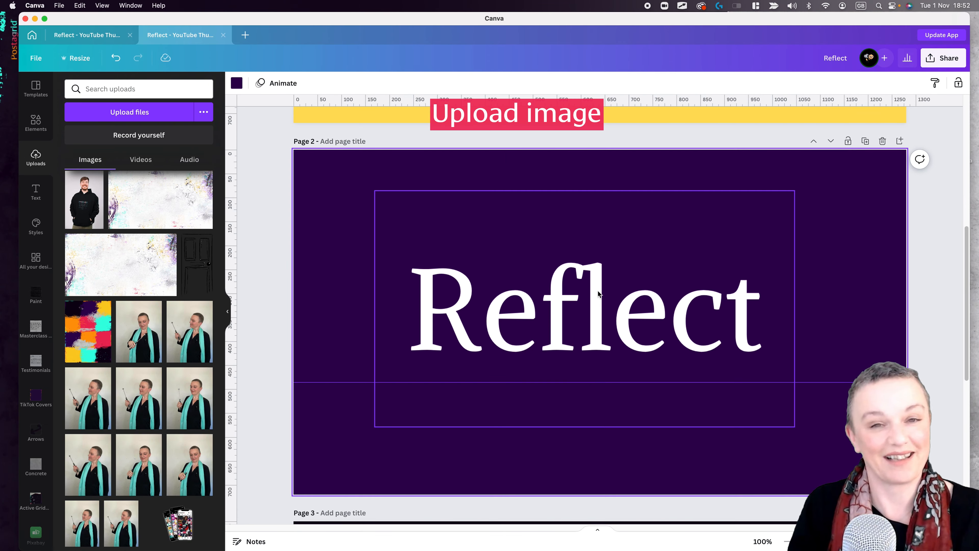
pyautogui.moveTo(596, 280); pyautogui.dragTo(510, 290)
# Duplicate the Reflect image, flip the copy vertically and place it directly beneath the original as a mirror image.
pyautogui.press('super+d')
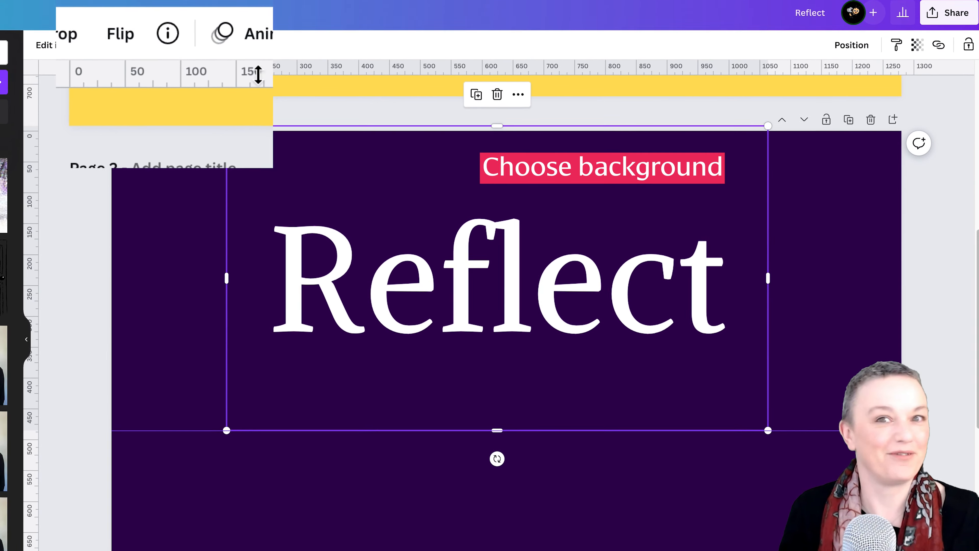
pyautogui.click(91, 34)
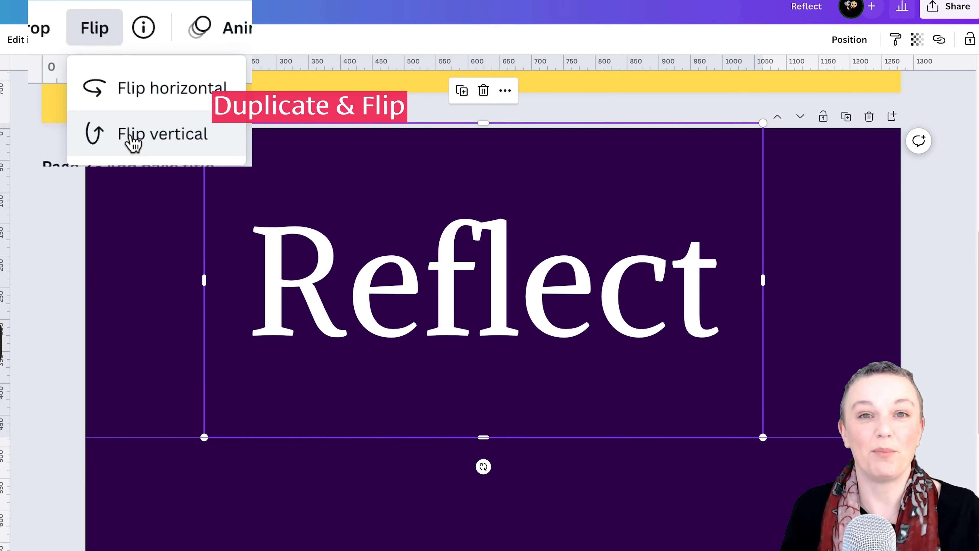
pyautogui.click(137, 100)
pyautogui.moveTo(389, 236); pyautogui.dragTo(390, 344)
pyautogui.click(560, 359)
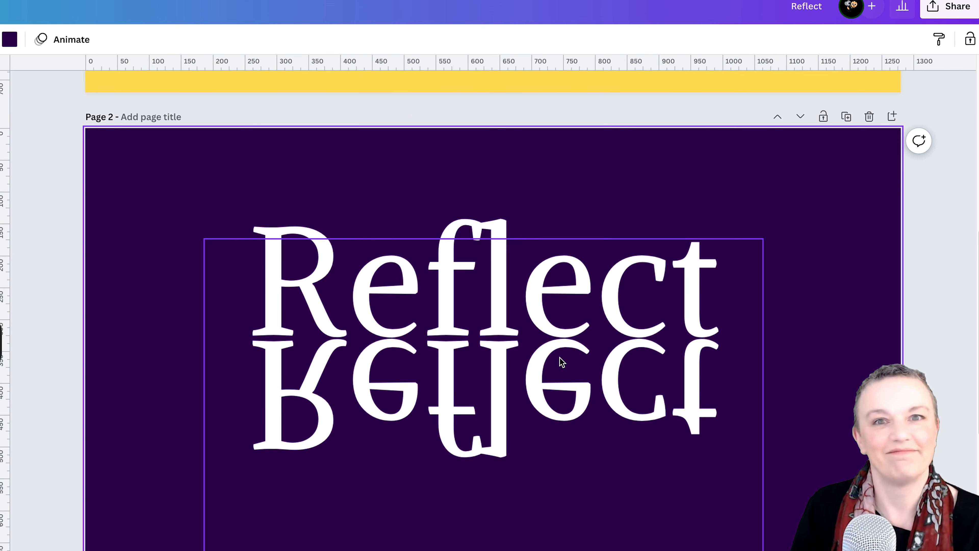
# Try lowering the opacity of the flipped Reflect copy.
pyautogui.click(558, 380)
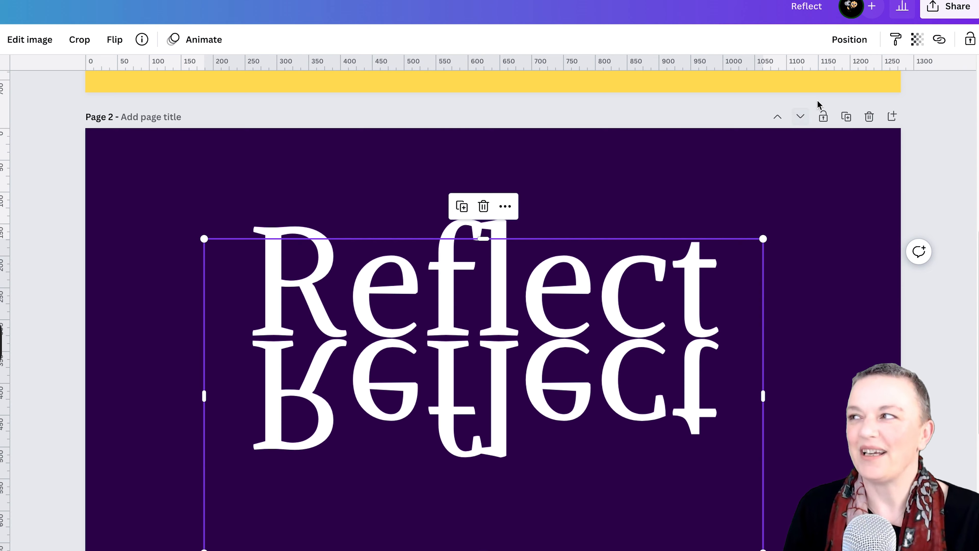
pyautogui.click(917, 40)
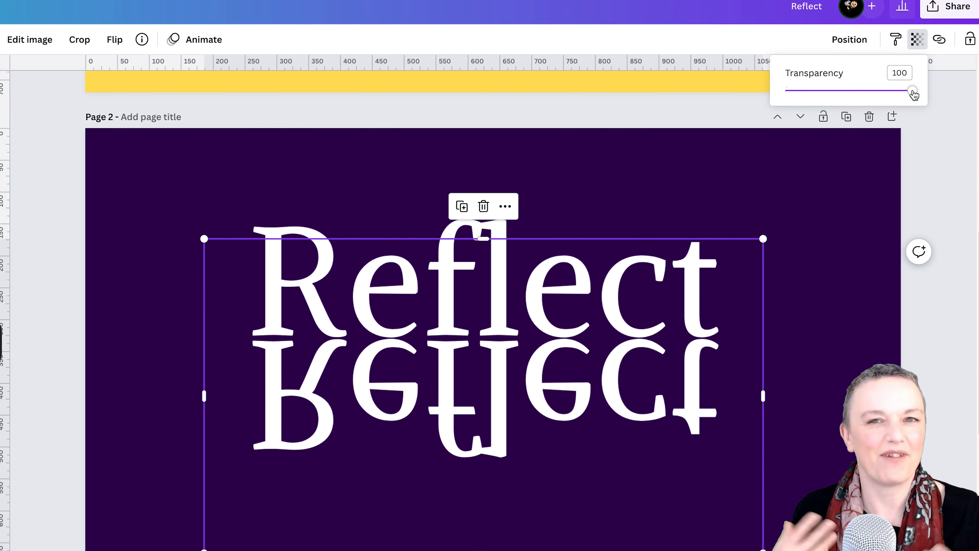
pyautogui.moveTo(913, 93); pyautogui.dragTo(834, 99)
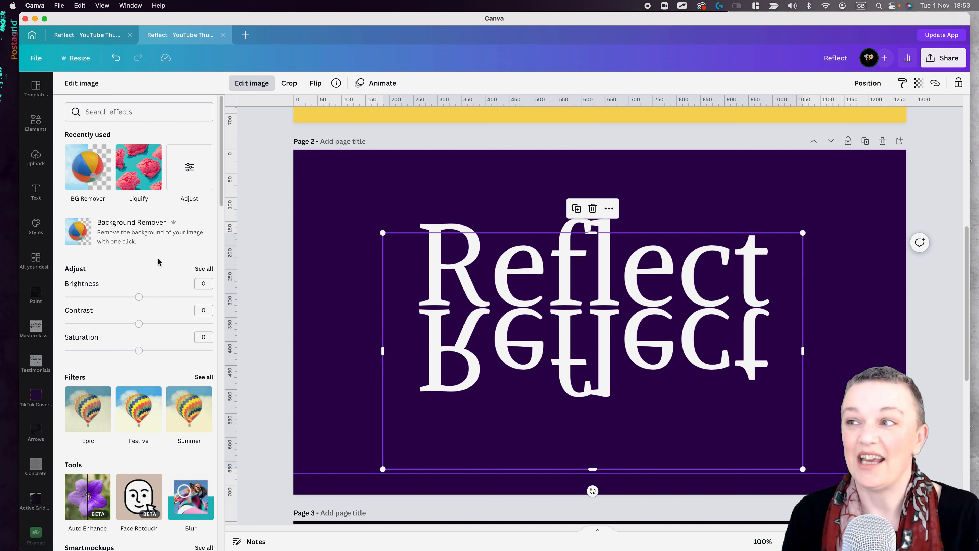
# Adjust the flipped Reflect copy's image settings to a blur of 10.
pyautogui.click(203, 269)
pyautogui.moveTo(139, 233); pyautogui.dragTo(151, 236)
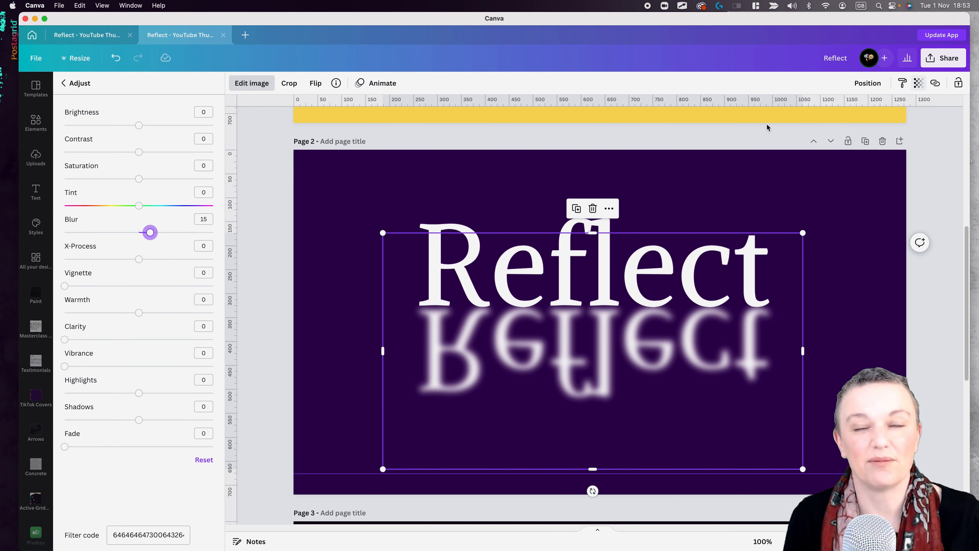
pyautogui.moveTo(150, 233); pyautogui.dragTo(145, 233)
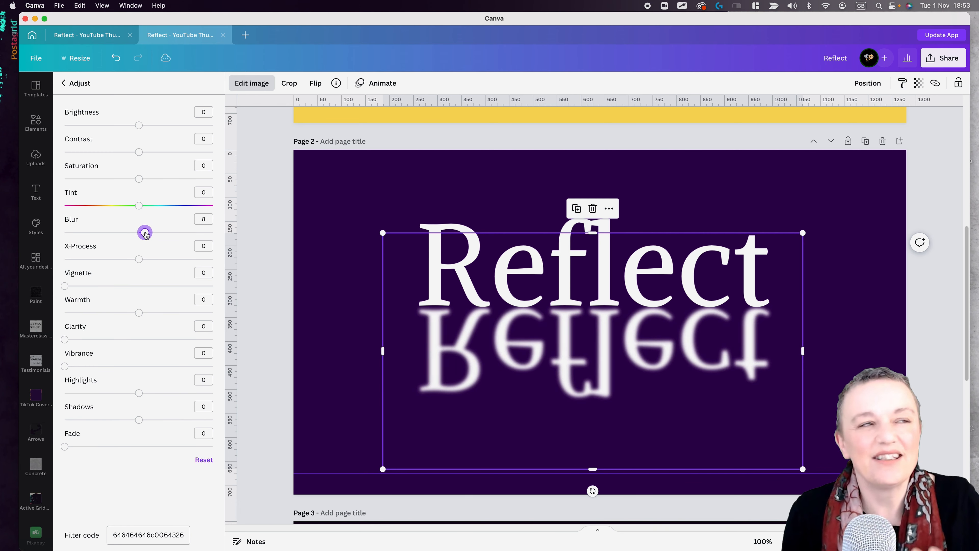
# Reduce the opacity of the blurred Reflect copy so it fades into the purple background.
pyautogui.click(918, 82)
pyautogui.moveTo(914, 121); pyautogui.dragTo(860, 126)
pyautogui.click(853, 220)
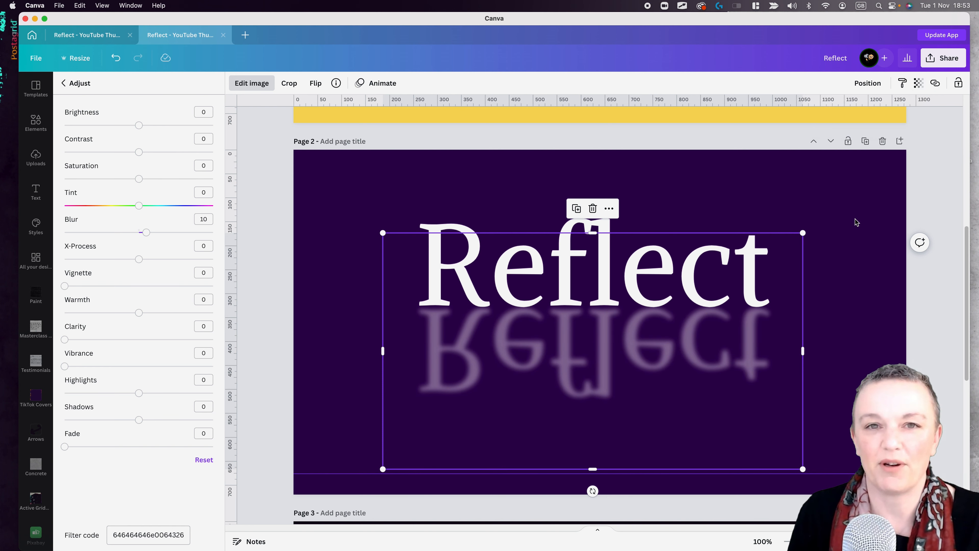
pyautogui.click(858, 223)
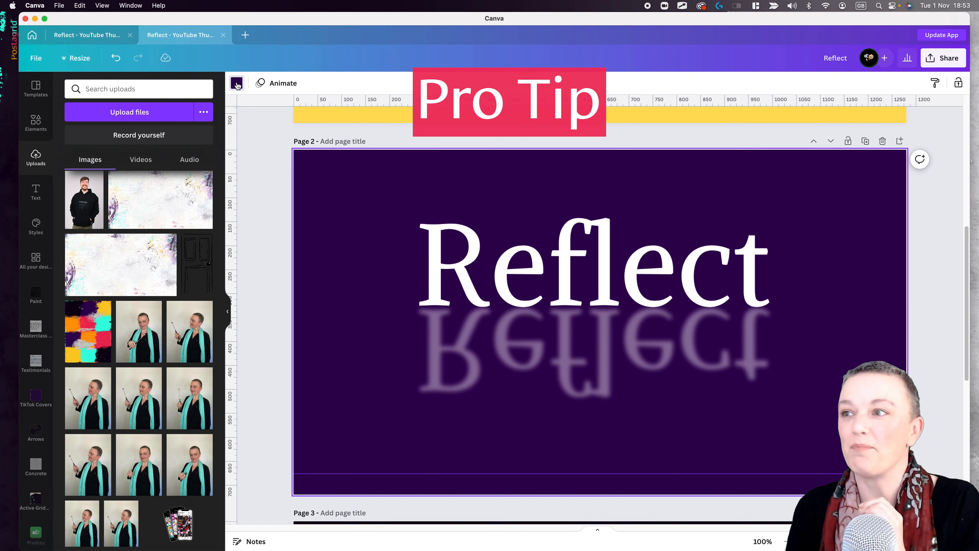
# Set the page 2 background to black using the custom color code #000000.
pyautogui.click(10, 39)
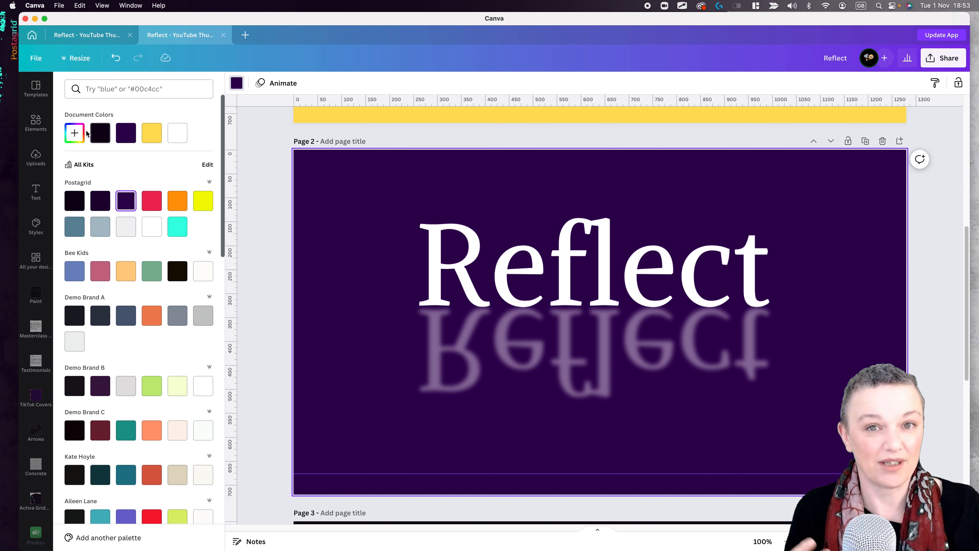
pyautogui.click(76, 134)
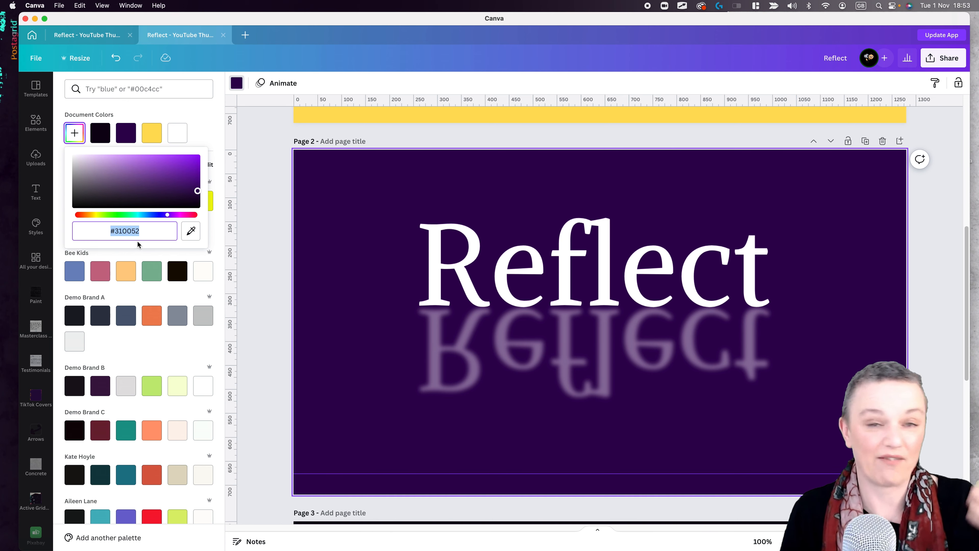
pyautogui.click(143, 231)
pyautogui.moveTo(138, 231); pyautogui.dragTo(118, 230)
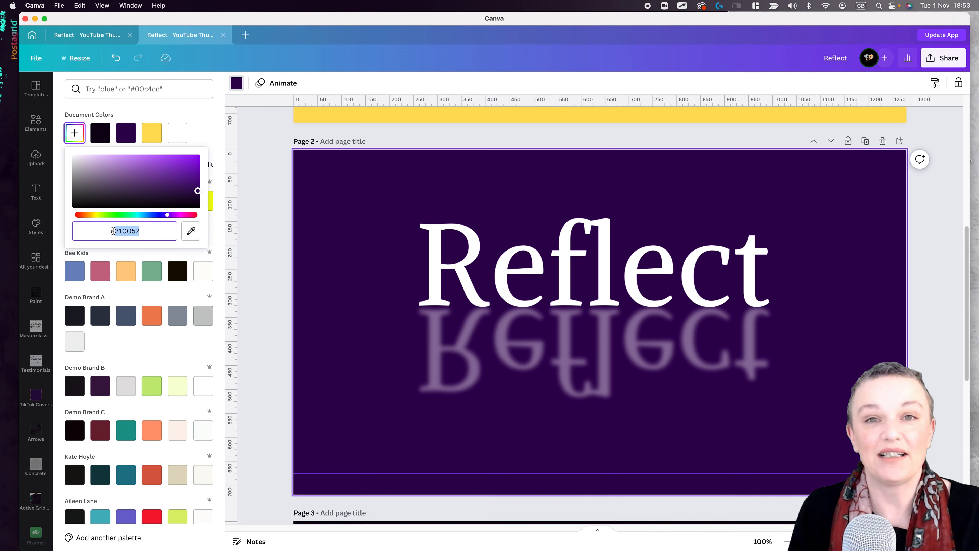
pyautogui.write('000000')
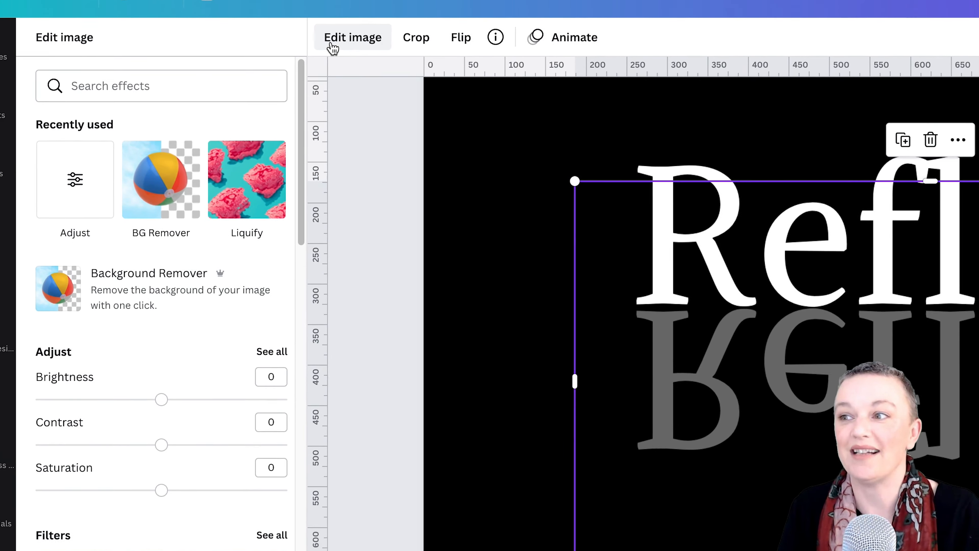
# Open the brush-based Blur effect for the flipped copy and set its intensity to 29 and brush size to 62.
pyautogui.click(288, 179)
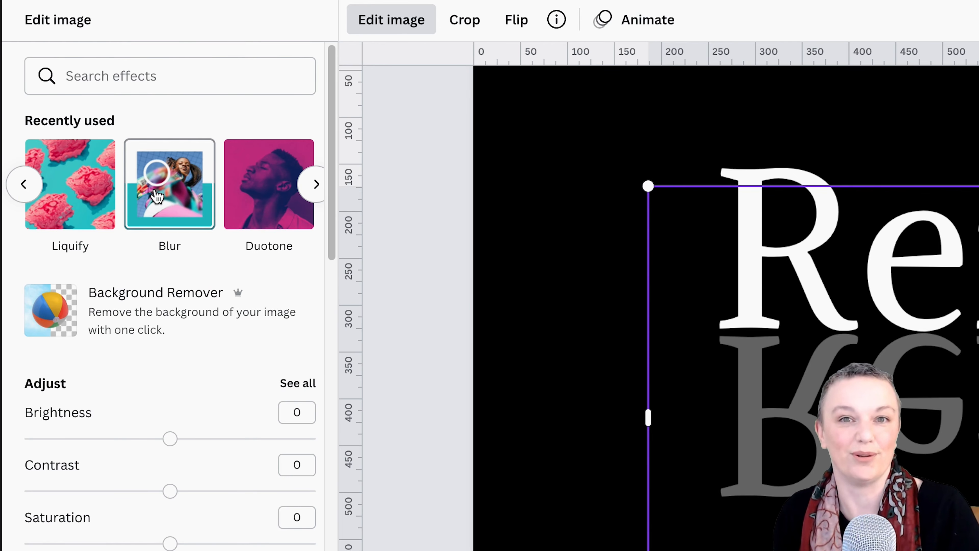
pyautogui.click(156, 197)
pyautogui.click(128, 97)
pyautogui.moveTo(139, 176); pyautogui.dragTo(108, 176)
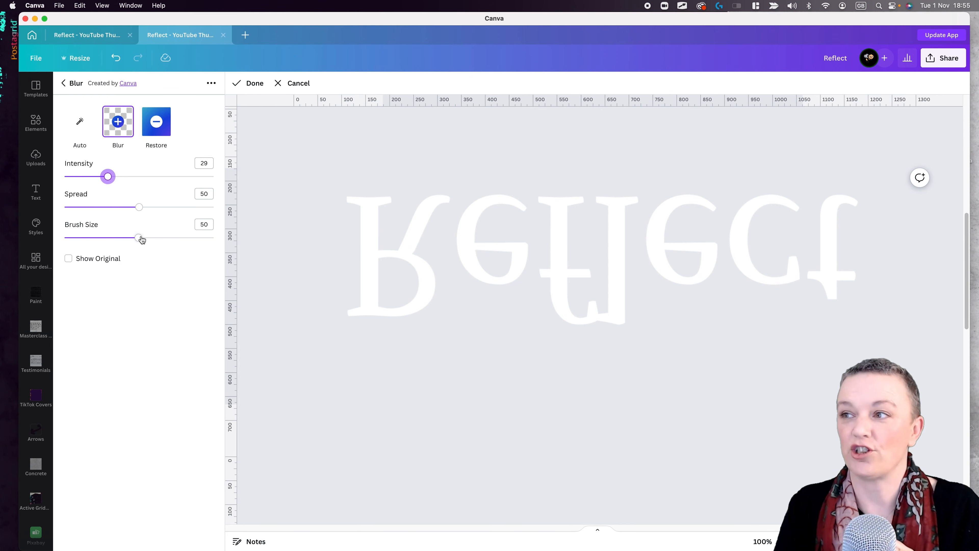
pyautogui.moveTo(141, 239); pyautogui.dragTo(156, 237)
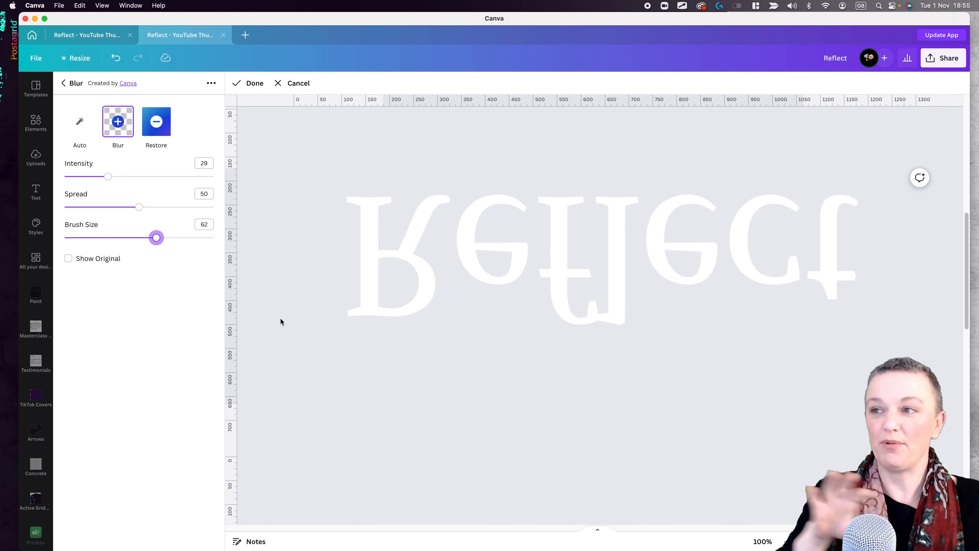
# Blur the lower part of the flipped letters with the brush, undoing the first stroke and repainting it at intensity 24.
pyautogui.moveTo(323, 320); pyautogui.dragTo(886, 313)
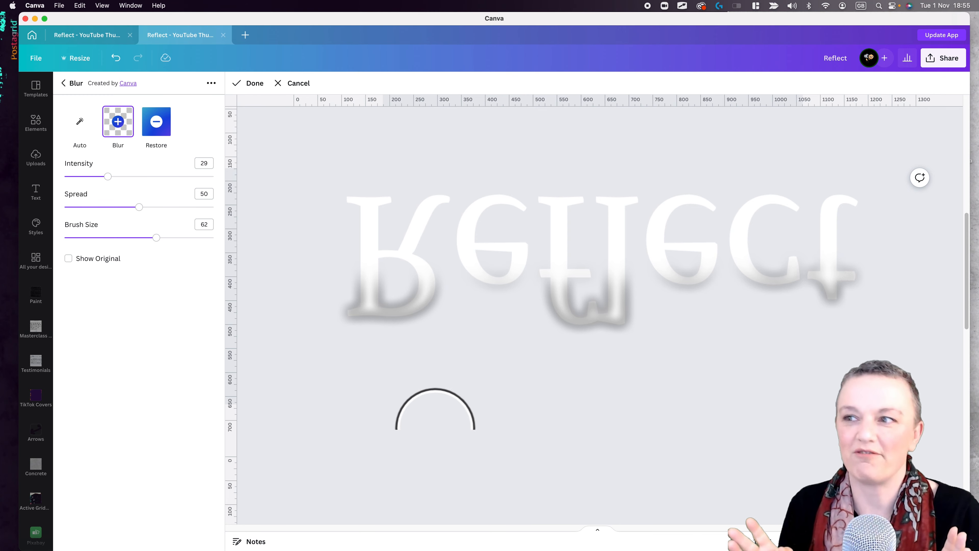
pyautogui.press('super+z')
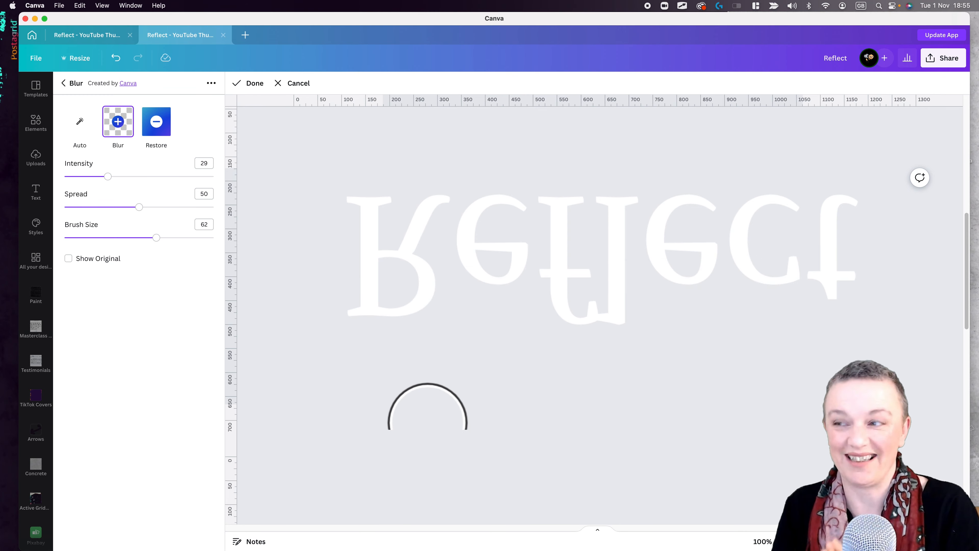
pyautogui.moveTo(107, 177); pyautogui.dragTo(102, 178)
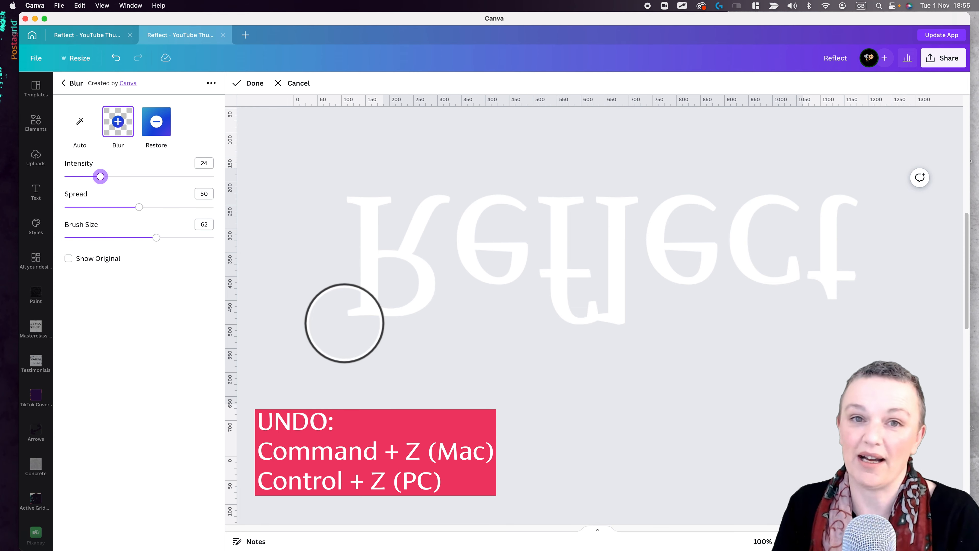
pyautogui.moveTo(343, 321); pyautogui.dragTo(869, 324)
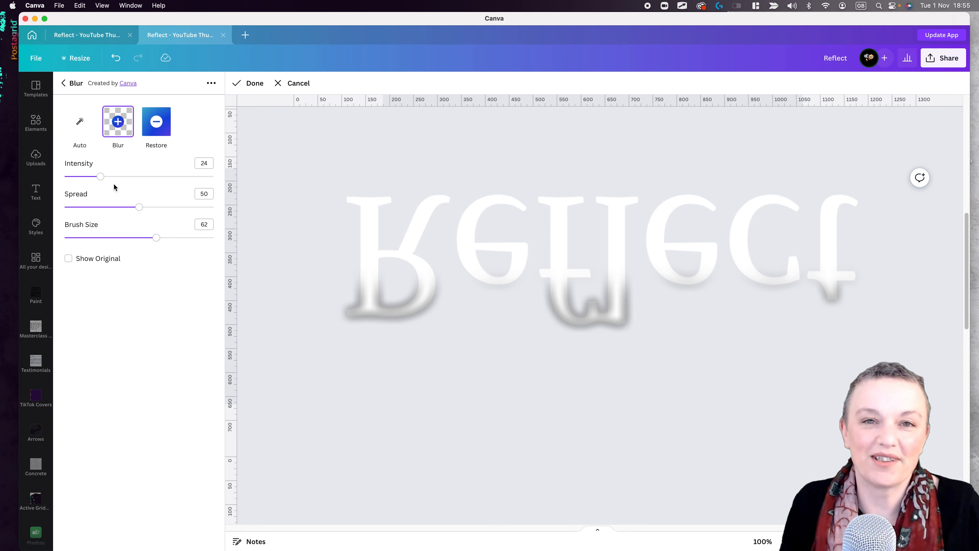
# Brush a softer blur across the middle of the flipped letters at intensity 17 and brush size 48.
pyautogui.moveTo(101, 179); pyautogui.dragTo(93, 180)
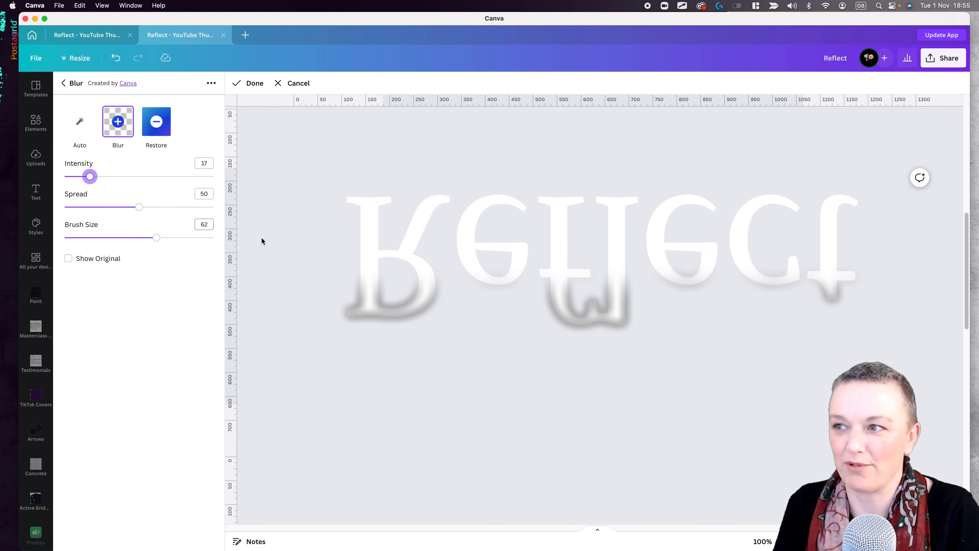
pyautogui.moveTo(156, 237); pyautogui.dragTo(135, 238)
pyautogui.moveTo(341, 259)
pyautogui.mouseDown()
pyautogui.moveTo(622, 256)
pyautogui.moveTo(867, 236)
pyautogui.mouseUp()
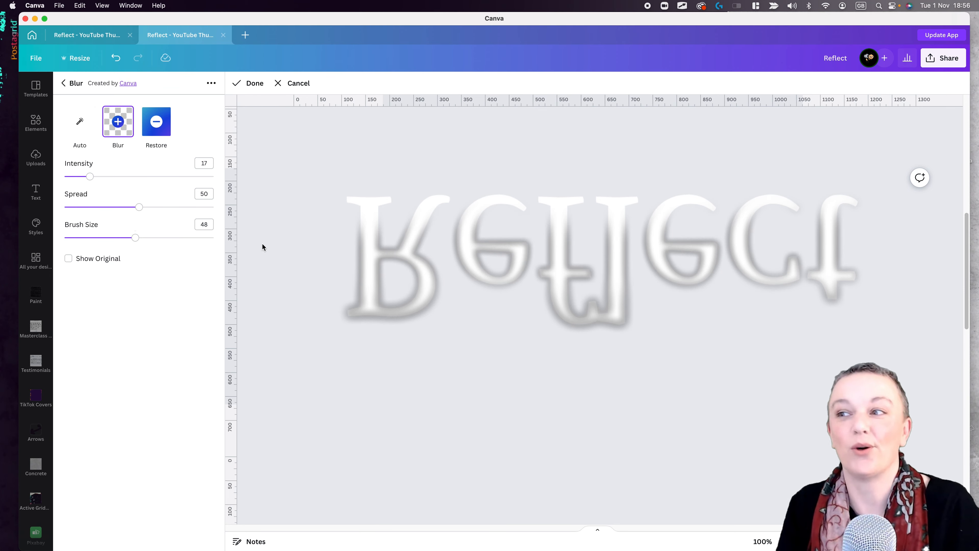
# Finish the brushed blur, apply it to the flipped copy, and fade the copy by lowering its opacity.
pyautogui.click(254, 83)
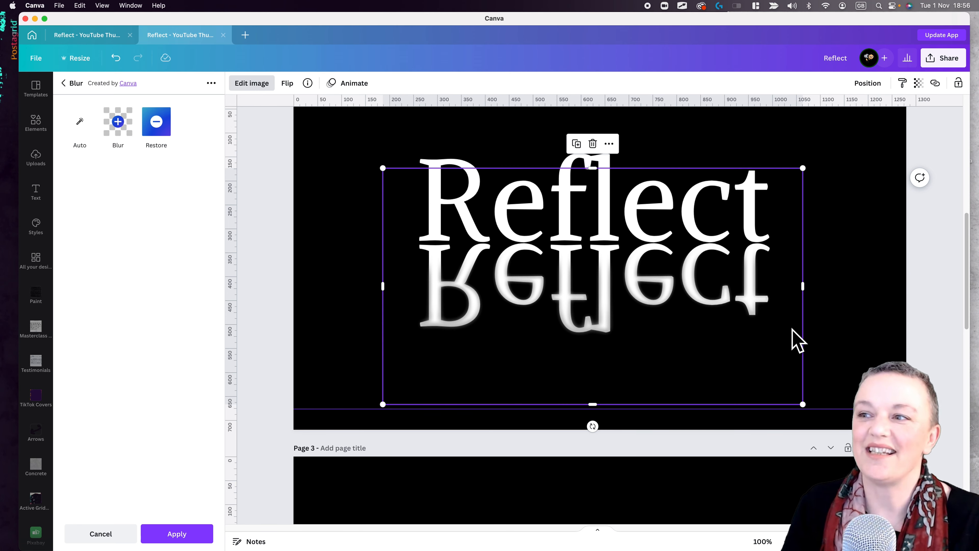
pyautogui.click(171, 534)
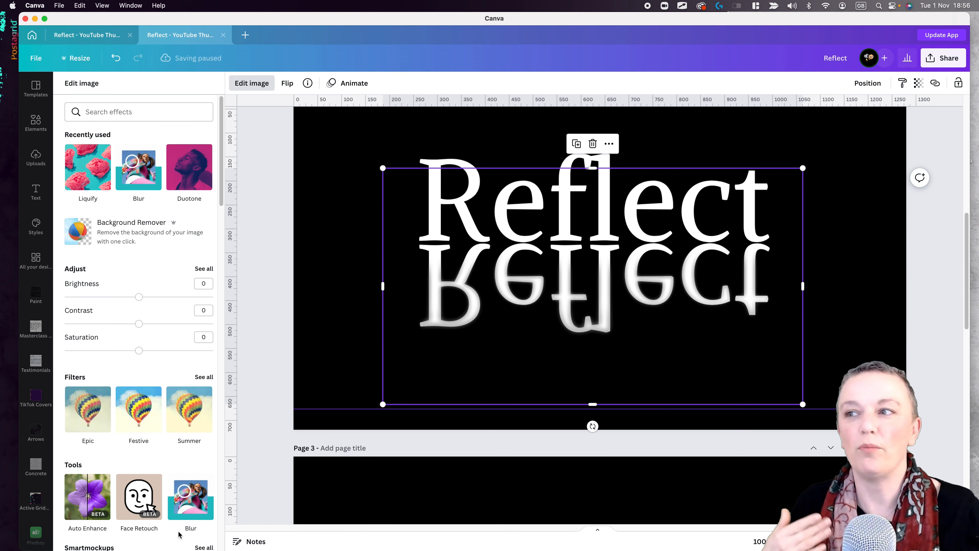
pyautogui.click(919, 83)
pyautogui.click(180, 537)
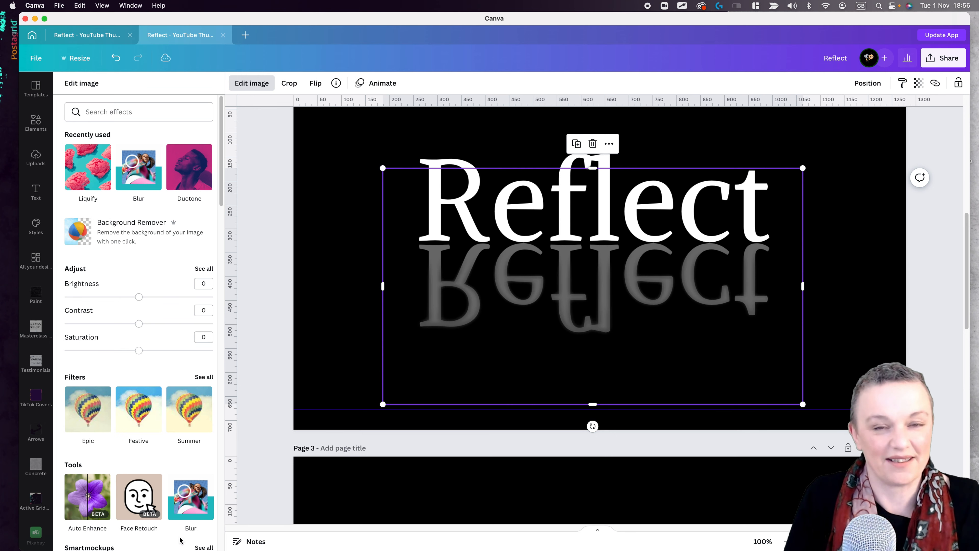
pyautogui.click(918, 83)
pyautogui.moveTo(914, 122); pyautogui.dragTo(845, 125)
# Open the full set of image adjustments for the flipped copy and raise one adjustment slightly.
pyautogui.click(204, 268)
pyautogui.moveTo(138, 233); pyautogui.dragTo(146, 233)
pyautogui.click(879, 248)
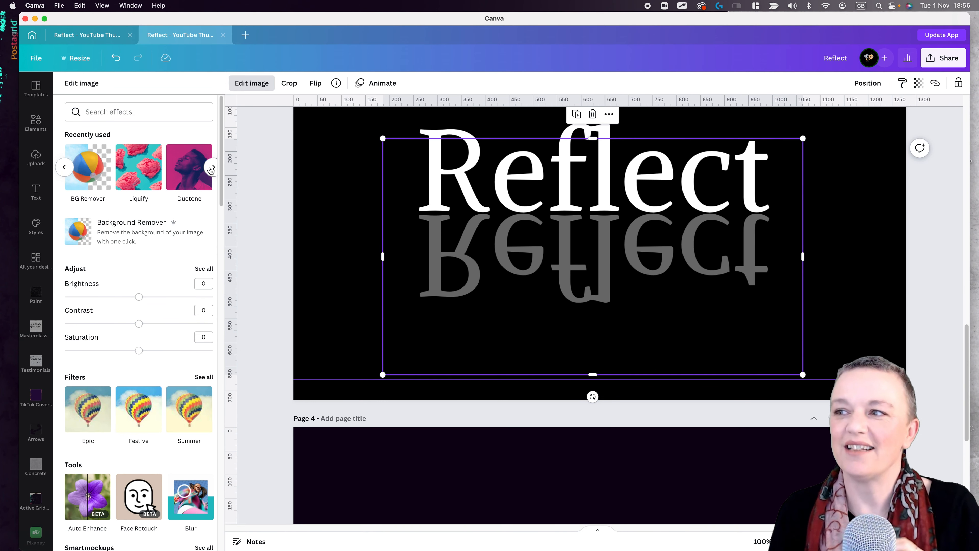
# Apply Liquify's Whirl option to the page 3 flipped copy with tilt shift amount 0.017 and position 0.3.
pyautogui.click(138, 170)
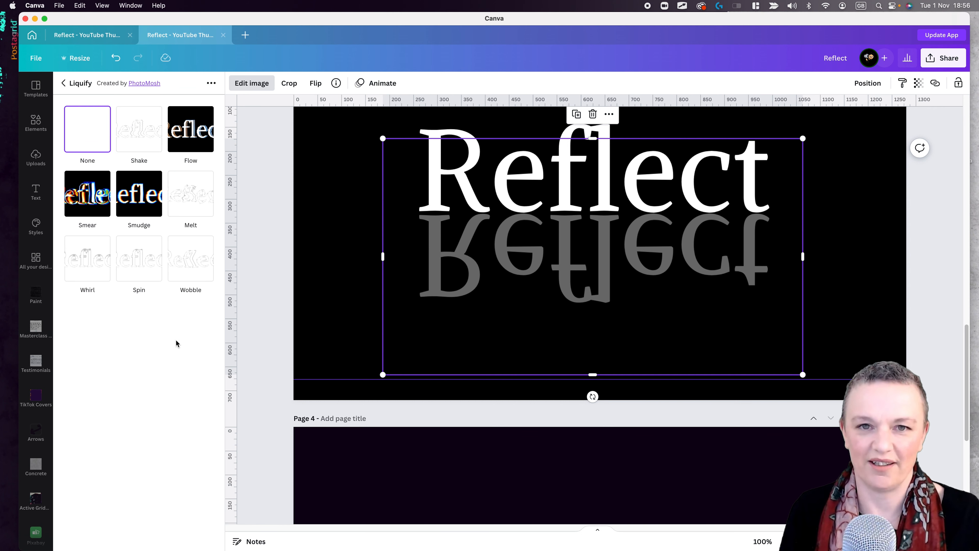
pyautogui.click(88, 262)
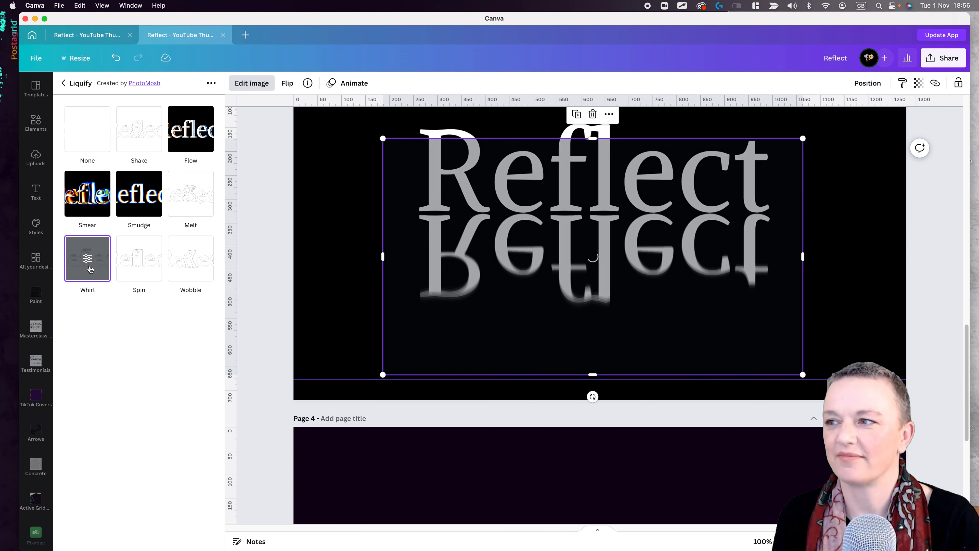
pyautogui.click(89, 263)
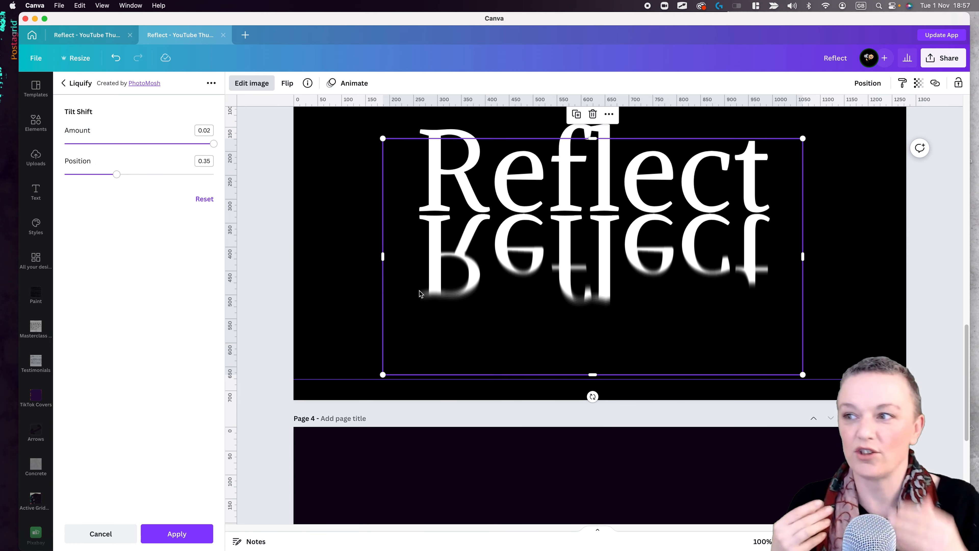
pyautogui.moveTo(117, 174); pyautogui.dragTo(166, 177)
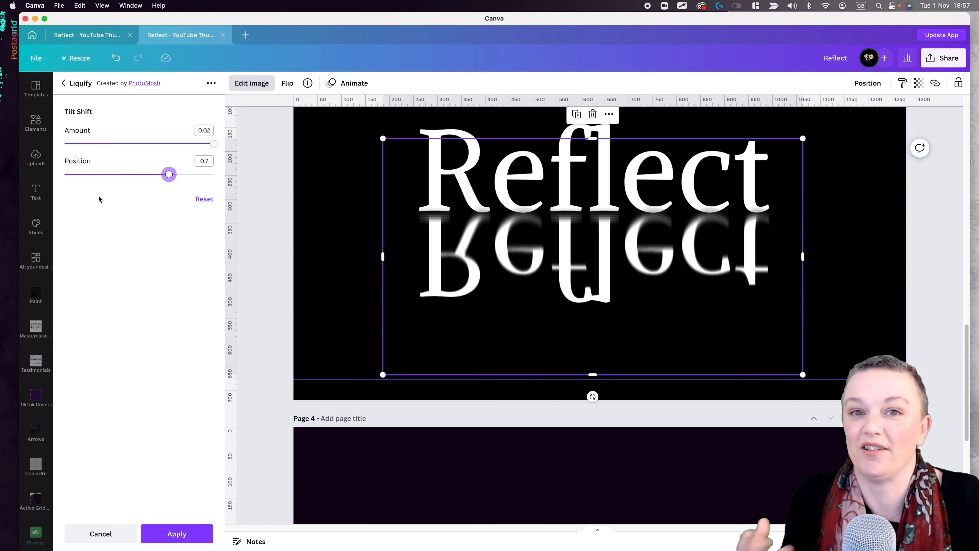
pyautogui.moveTo(169, 178); pyautogui.dragTo(126, 185)
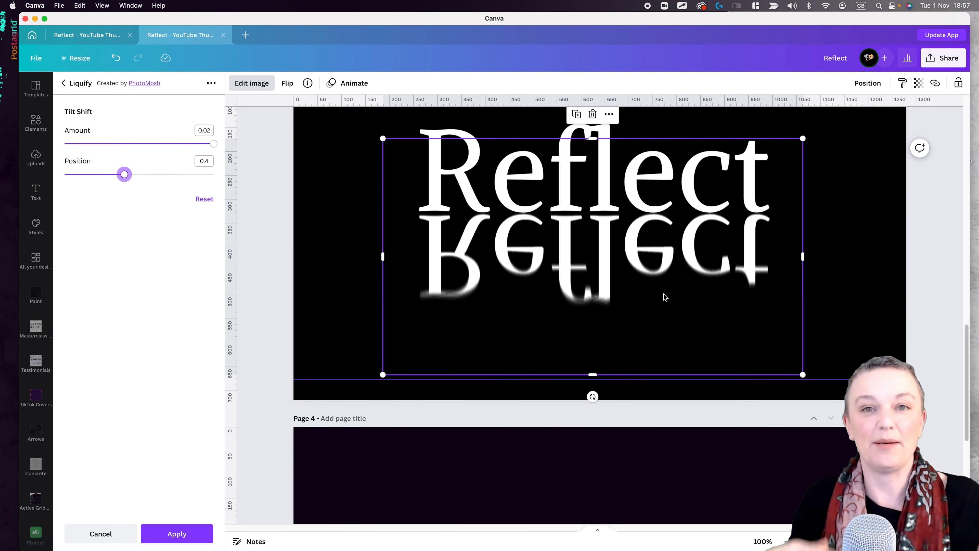
pyautogui.moveTo(217, 147); pyautogui.dragTo(188, 153)
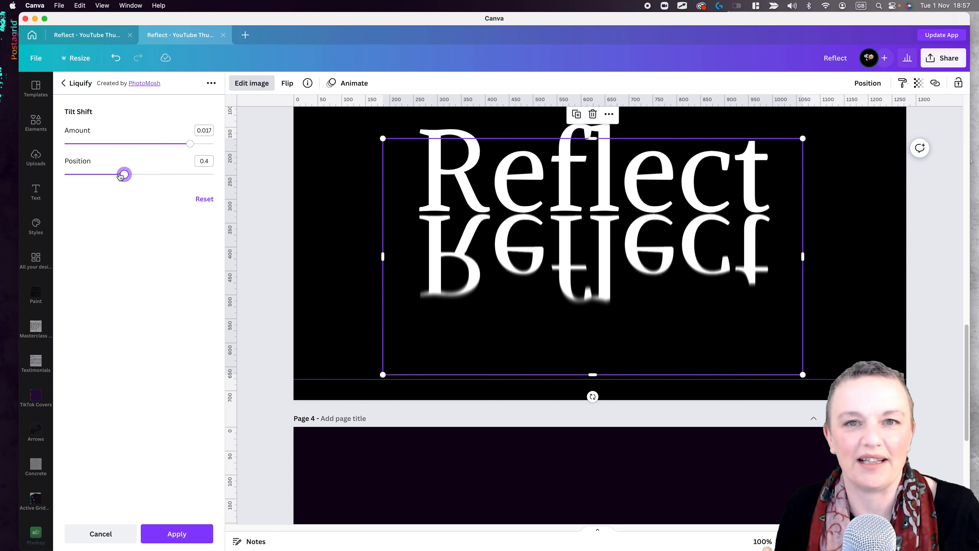
pyautogui.moveTo(120, 175); pyautogui.dragTo(111, 176)
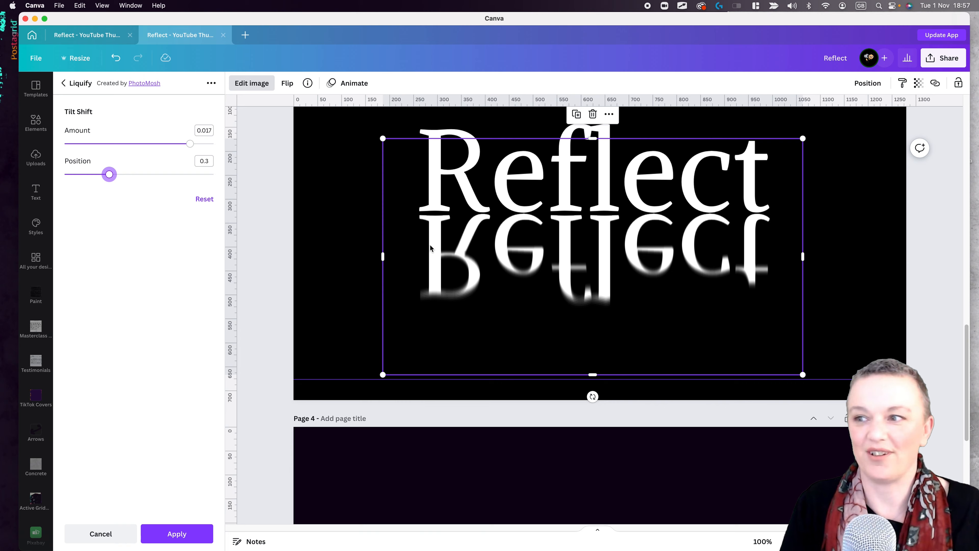
pyautogui.click(176, 536)
# Brush extra Blur along the lower part of the tilt-shifted flipped letters at intensity 19 and spread 30.
pyautogui.click(135, 168)
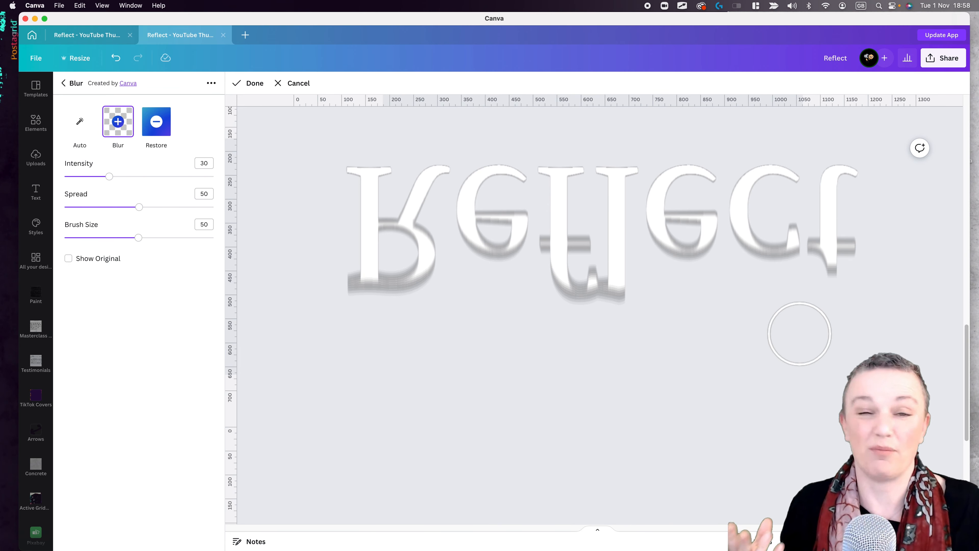
pyautogui.moveTo(109, 177); pyautogui.dragTo(93, 176)
pyautogui.moveTo(139, 207); pyautogui.dragTo(109, 206)
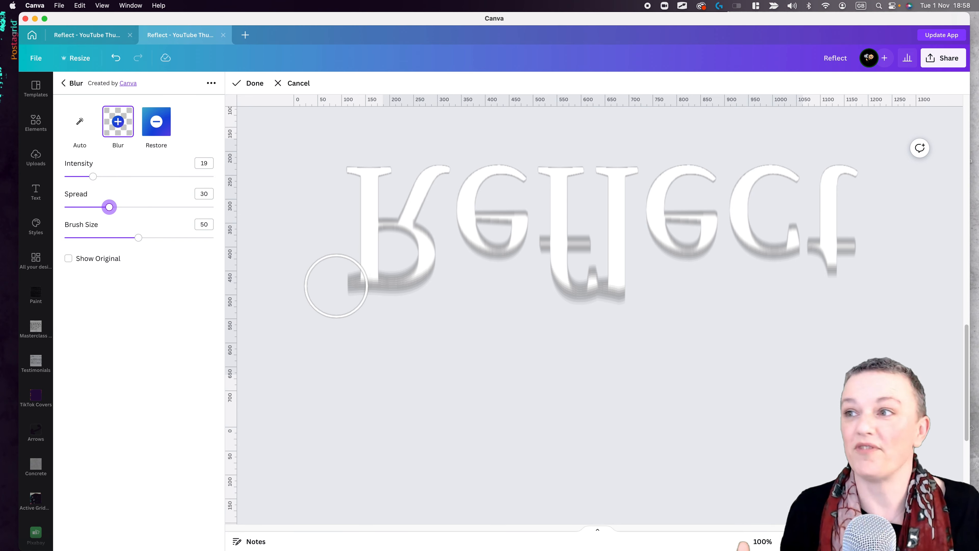
pyautogui.moveTo(337, 285); pyautogui.dragTo(624, 280)
# Set the blur brush to intensity 9 and spread 22 for a softer pass over the flipped letters.
pyautogui.moveTo(93, 176); pyautogui.dragTo(77, 177)
pyautogui.moveTo(109, 207); pyautogui.dragTo(97, 207)
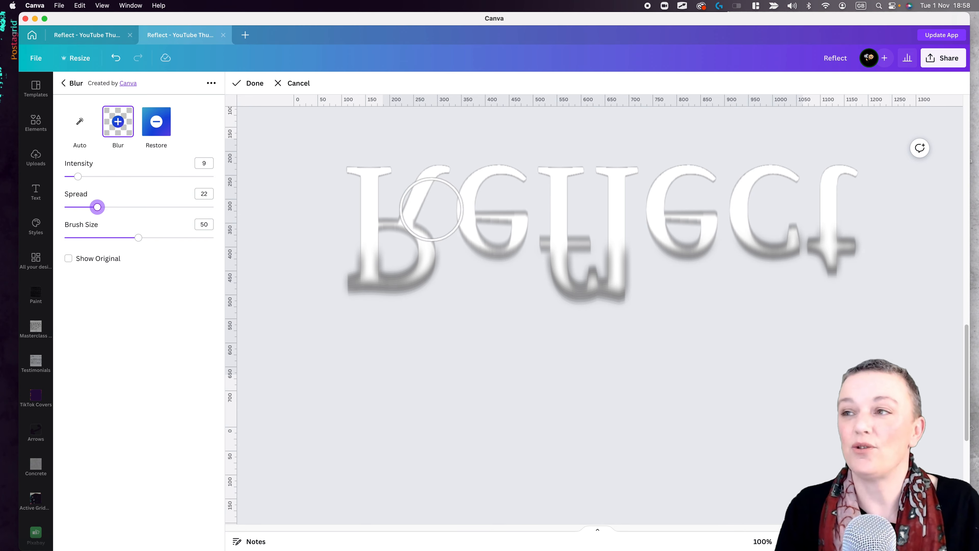